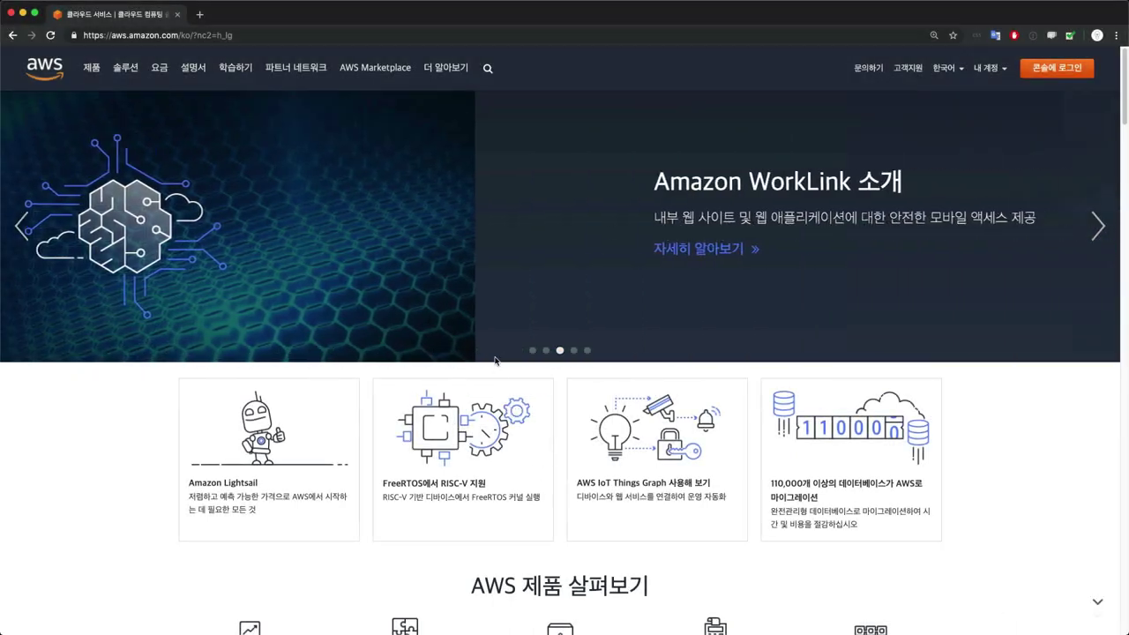
Go to the AWS Educate page through the 더 알아보기 resources menu
click(438, 82)
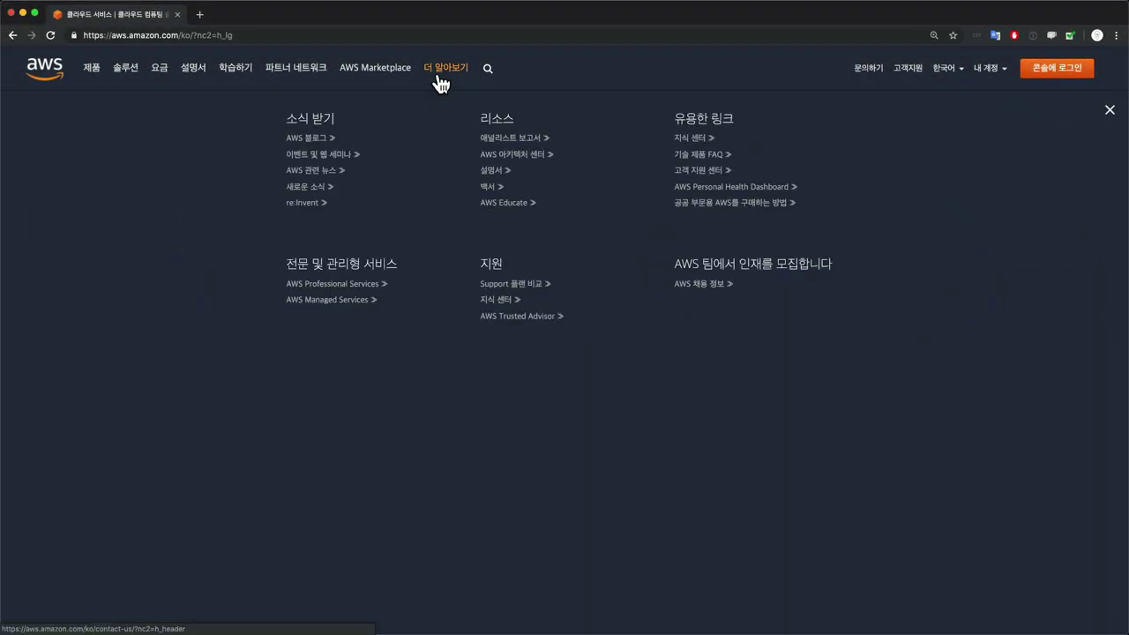
click(505, 208)
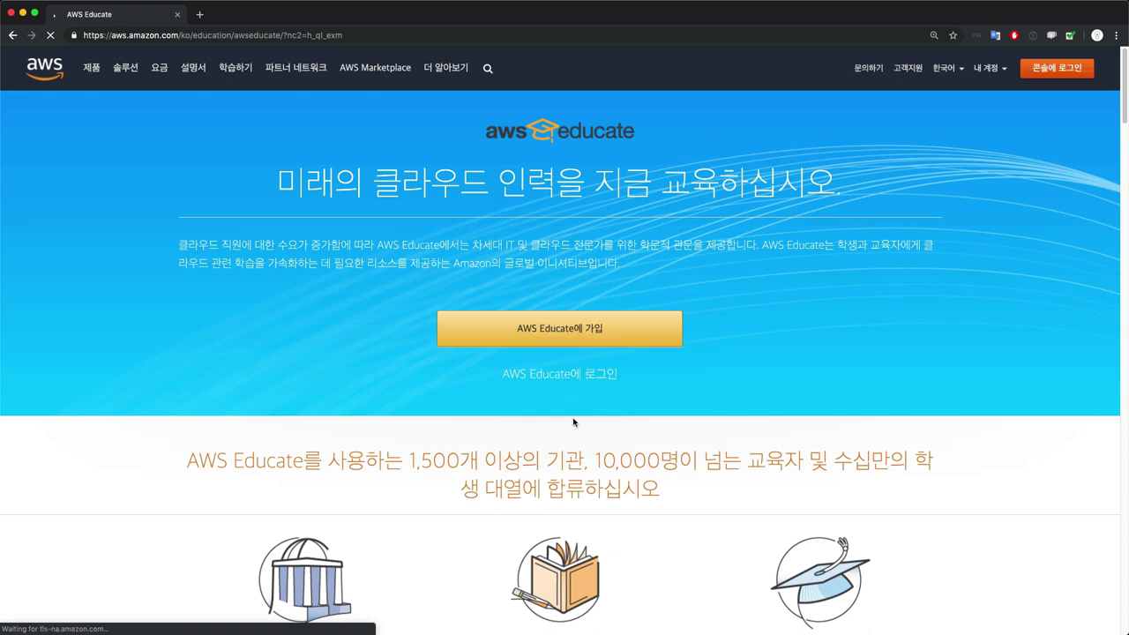
Start the AWS Educate sign-up and apply with the Student role
click(586, 341)
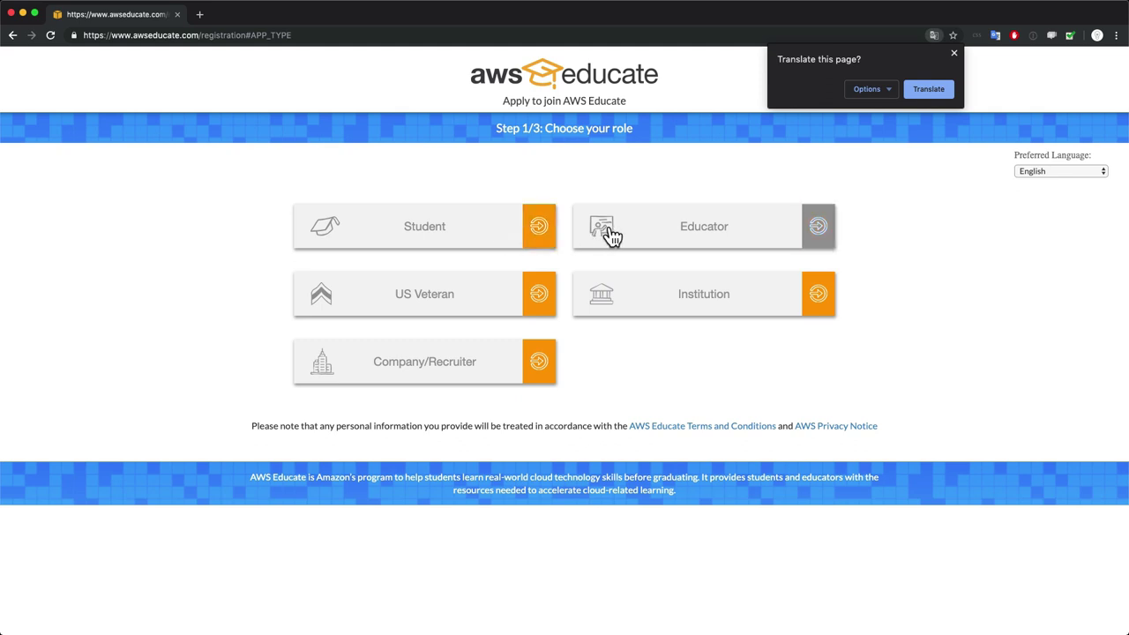
click(478, 249)
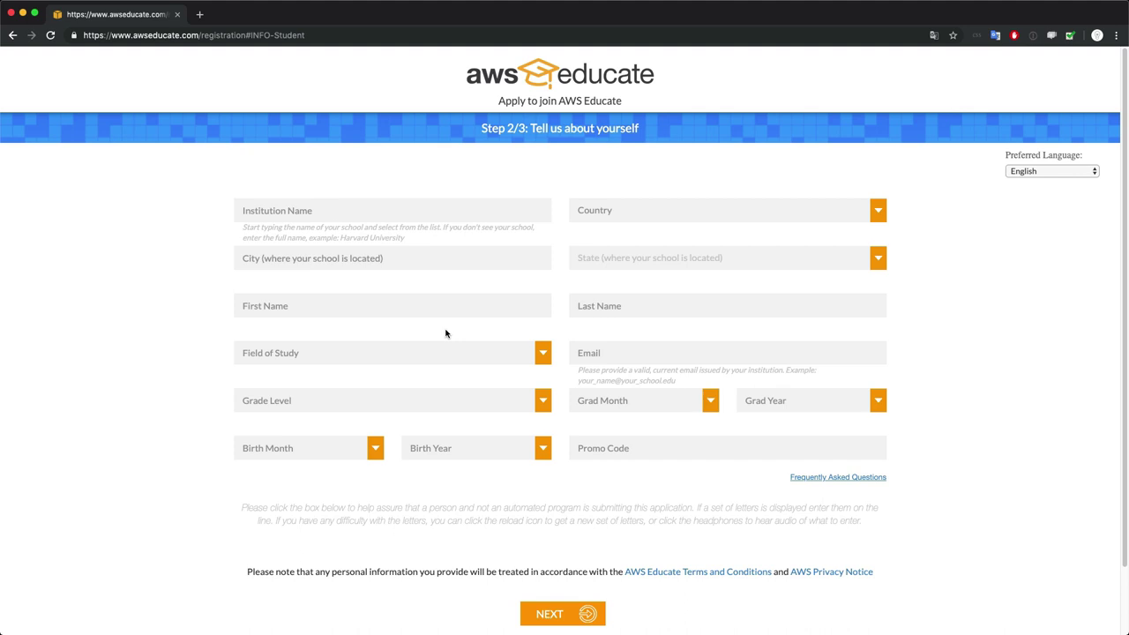
Search 'Inha' in the institution field and select Inha University
click(429, 214)
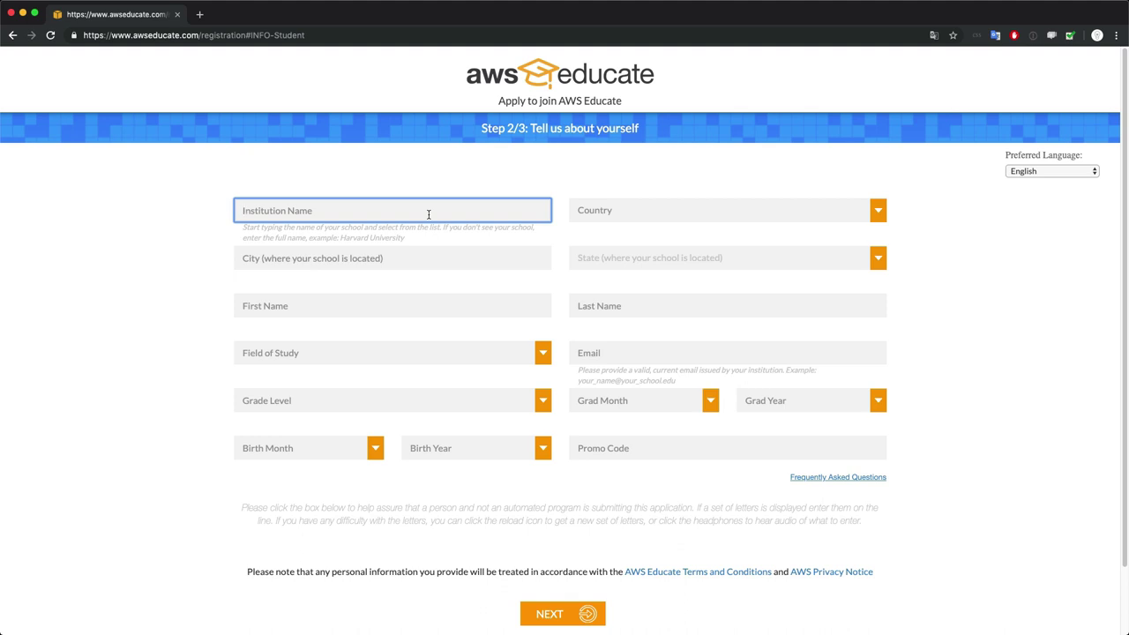
text(Inha)
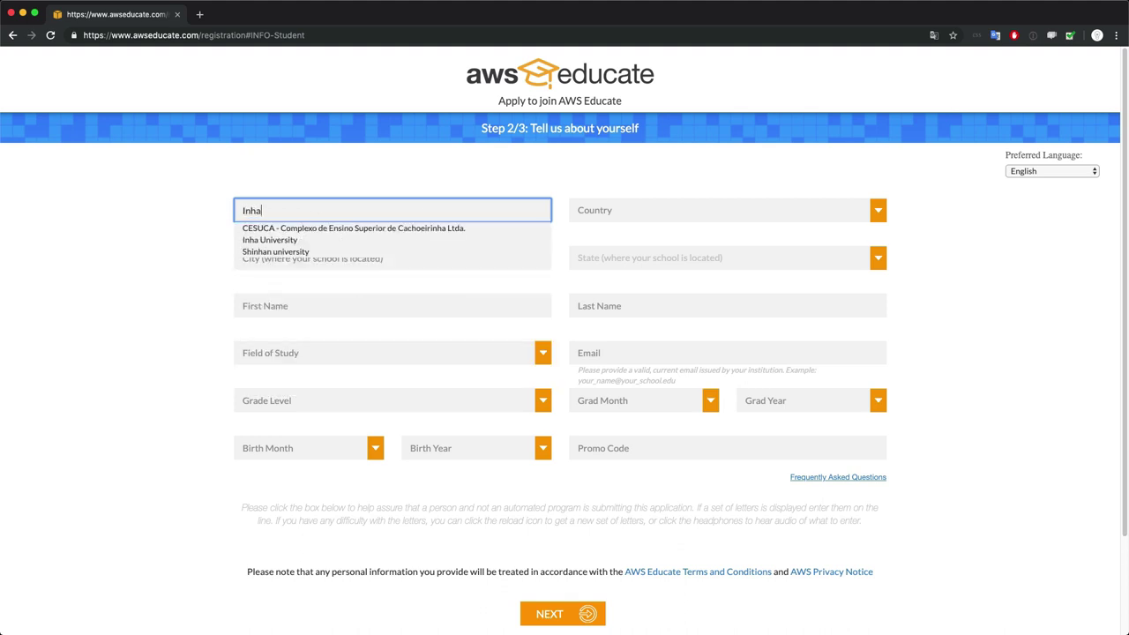
click(293, 242)
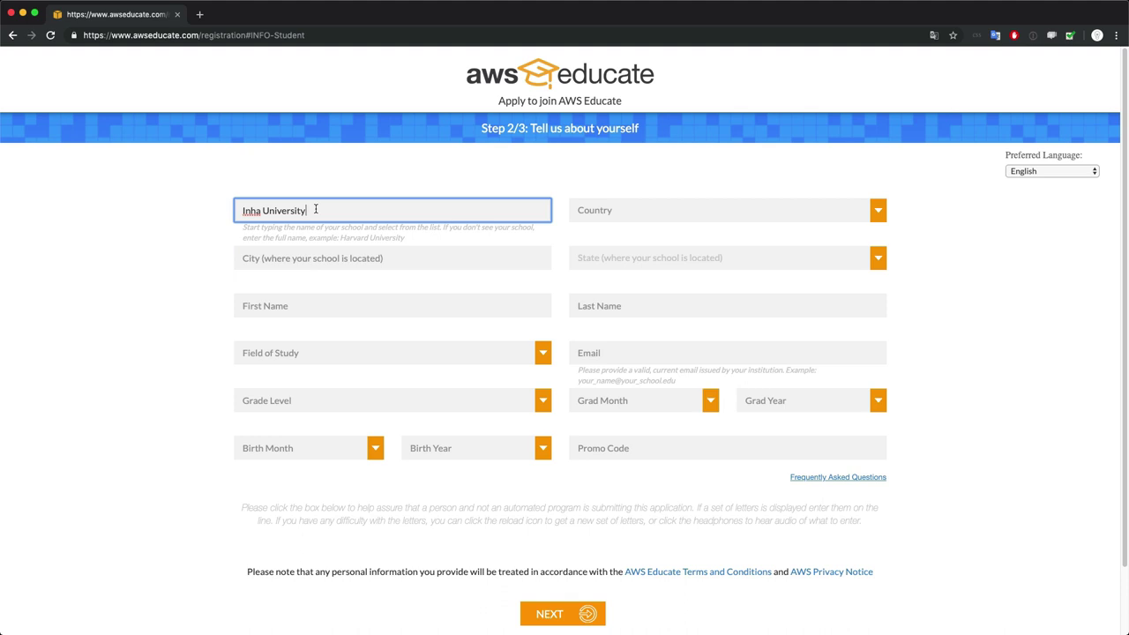
Enter the student's school-issued e-mail address in the Email field
click(594, 350)
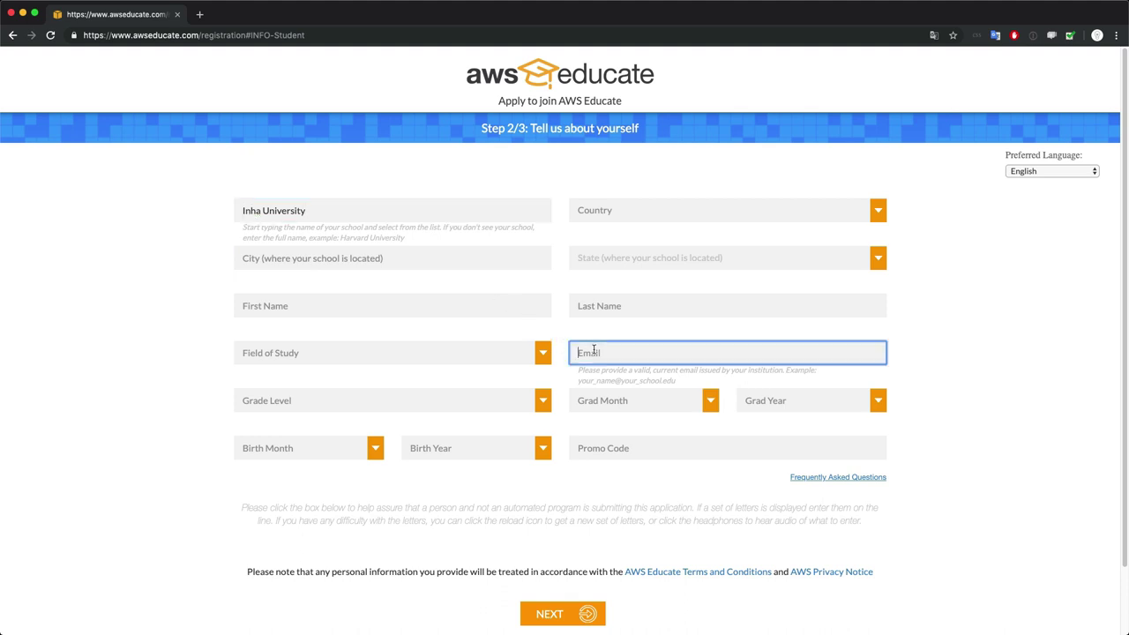
scroll(594, 350, up, 5)
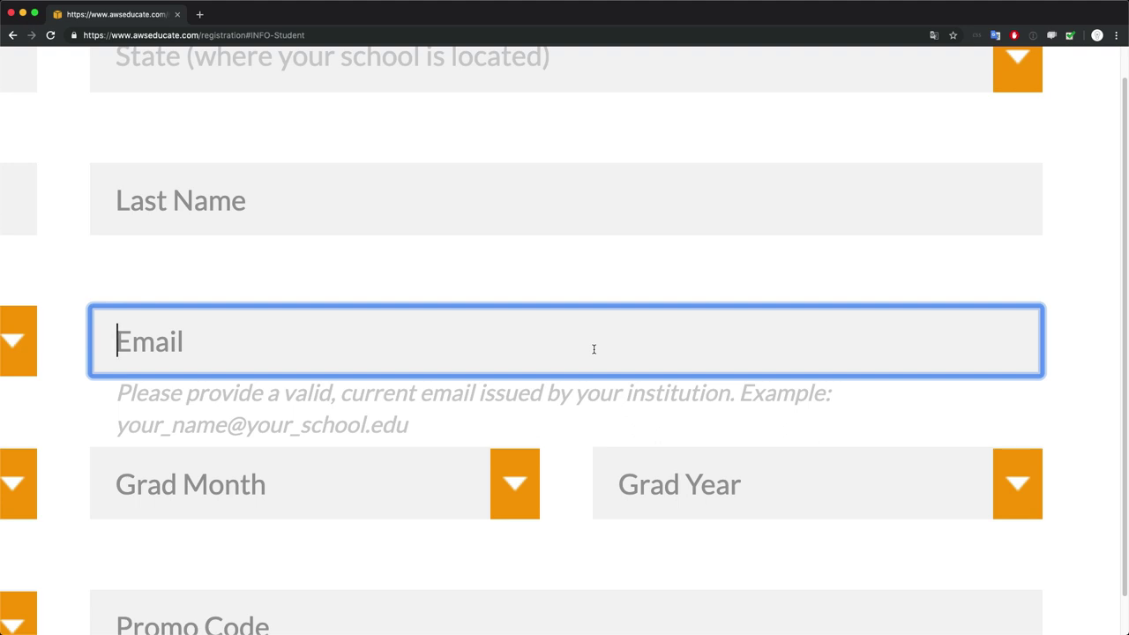
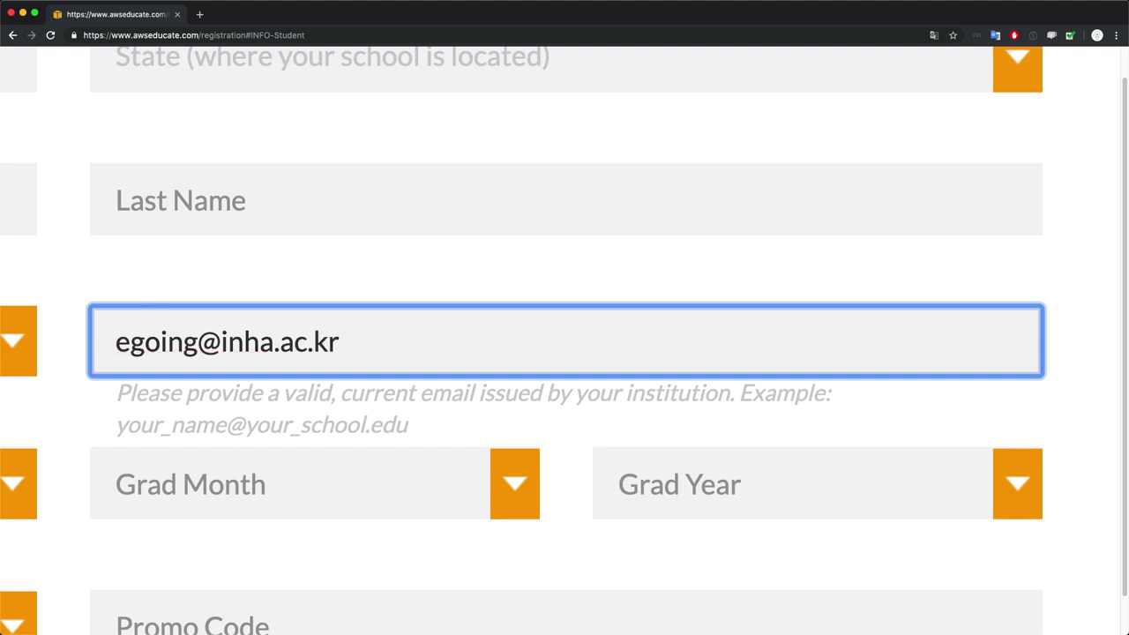
key(shift+Left)
key(shift+Left)
key(shift+Left)
key(shift+Left)
key(shift+Left)
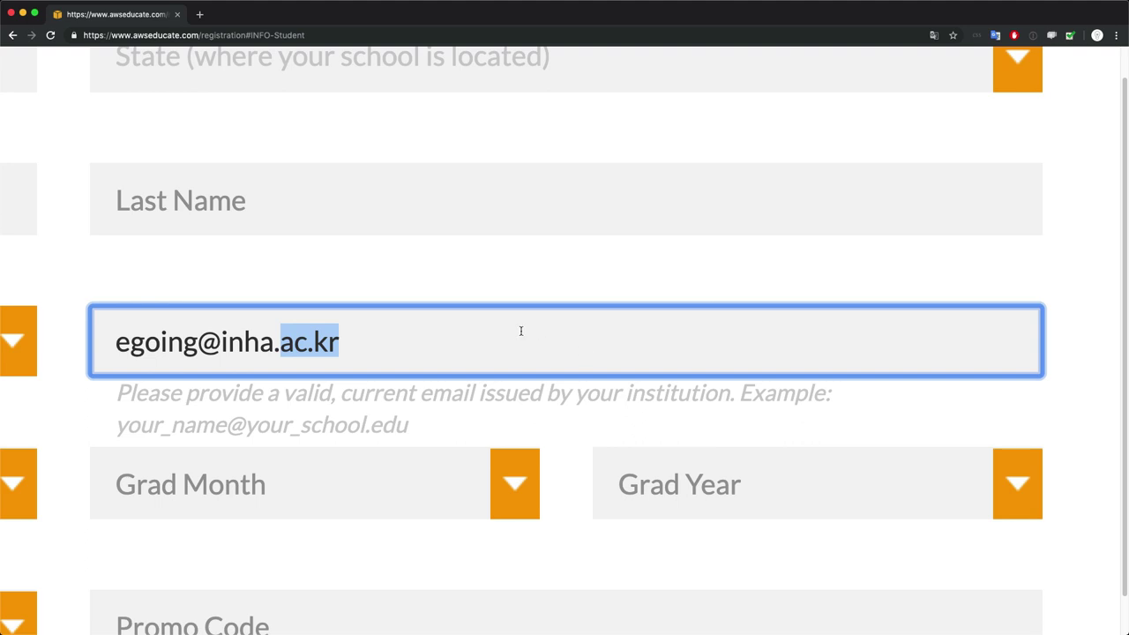
click(384, 432)
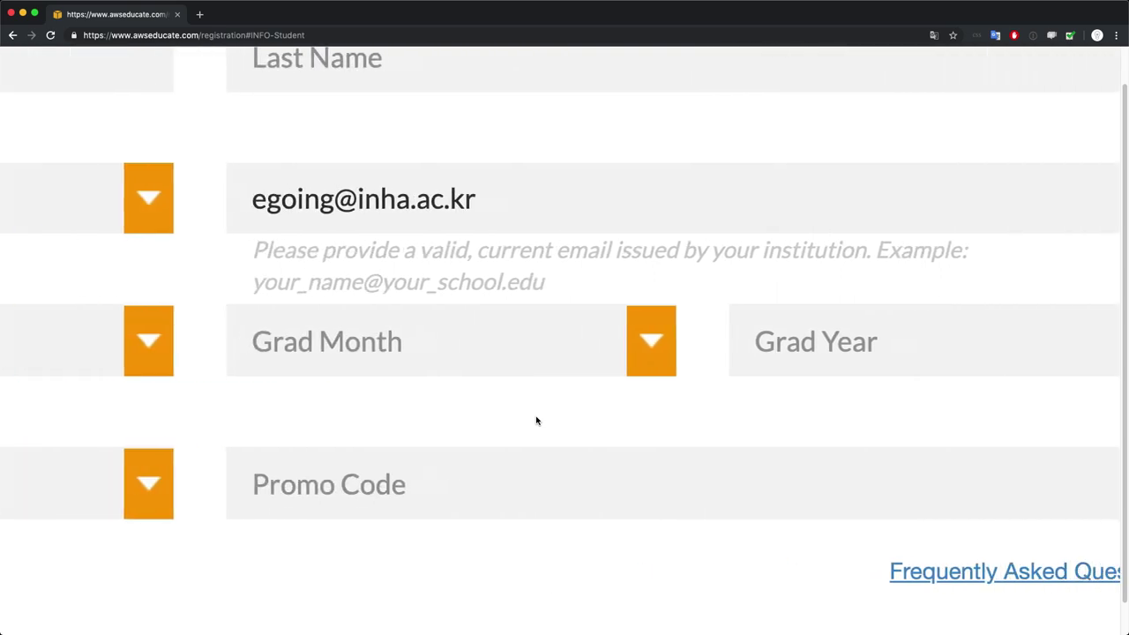
Choose 2023 as graduation year and 02 as graduation month
scroll(501, 421, right, 2)
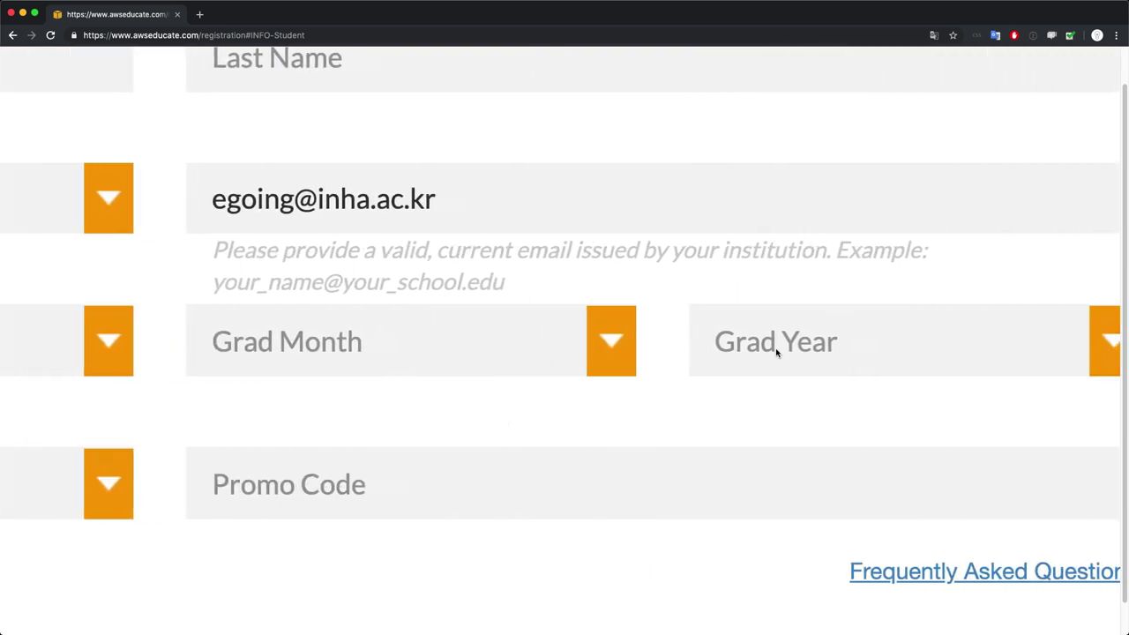
scroll(780, 352, down, 3)
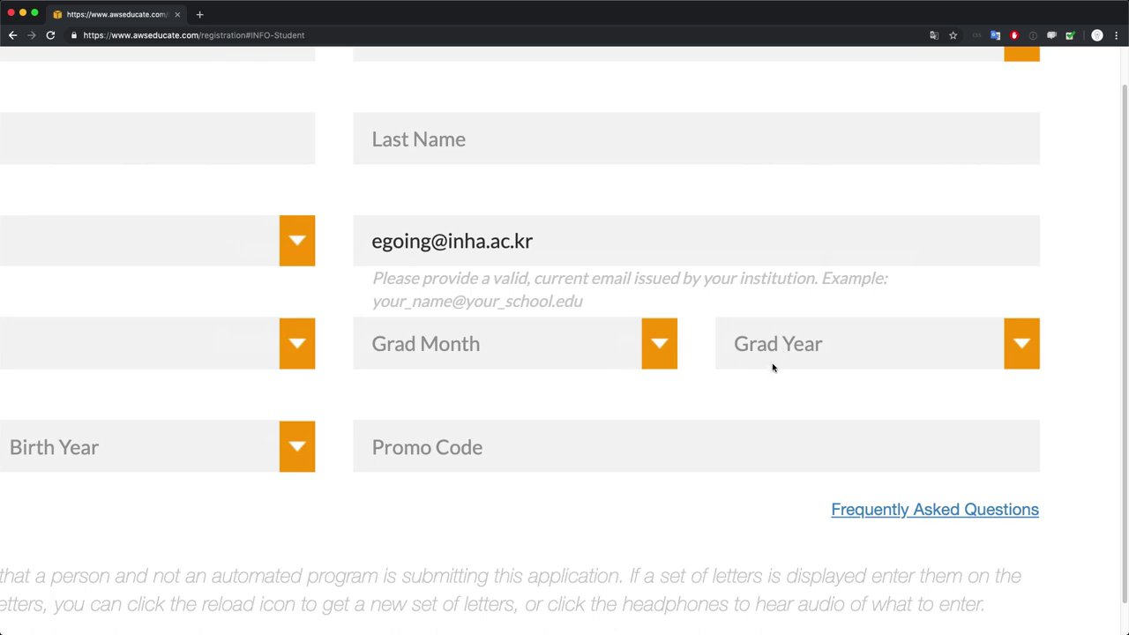
click(772, 367)
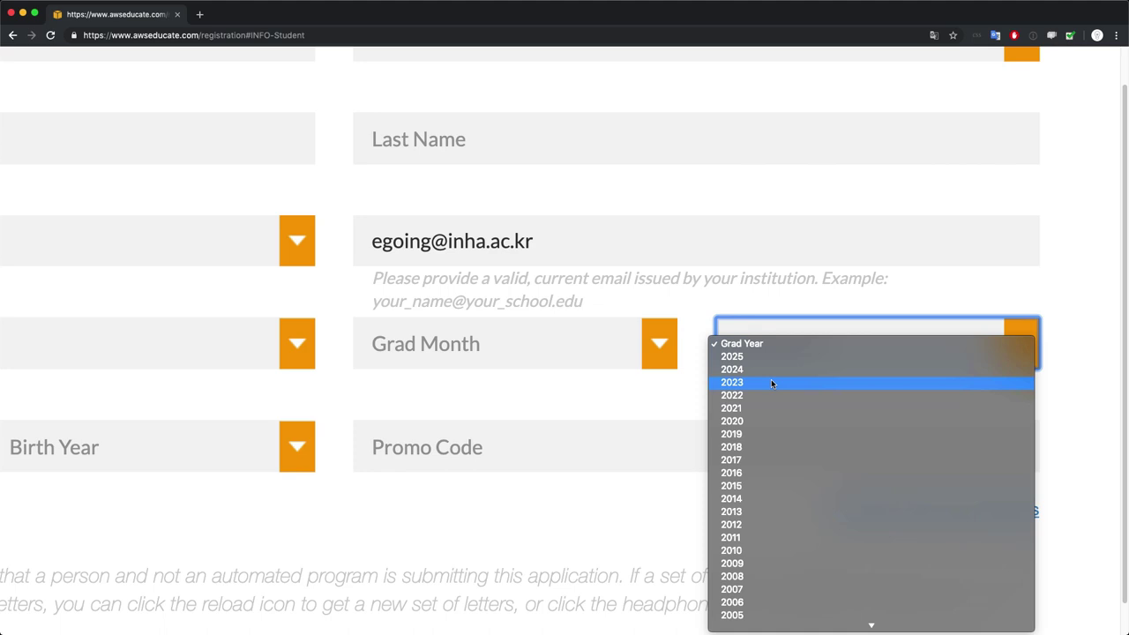
click(773, 383)
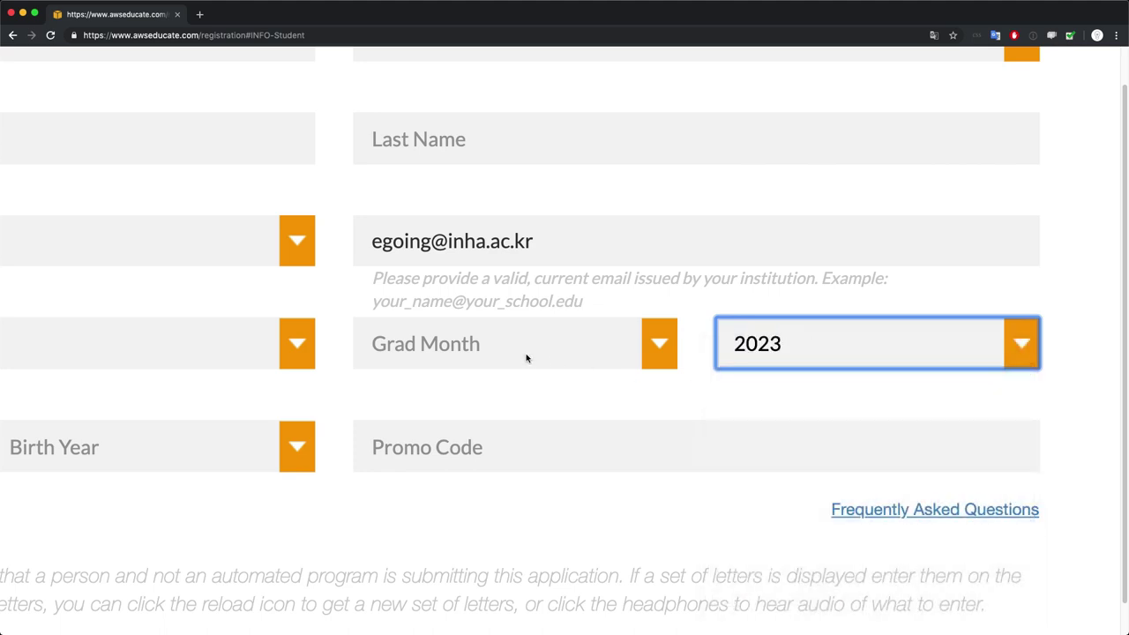
click(527, 358)
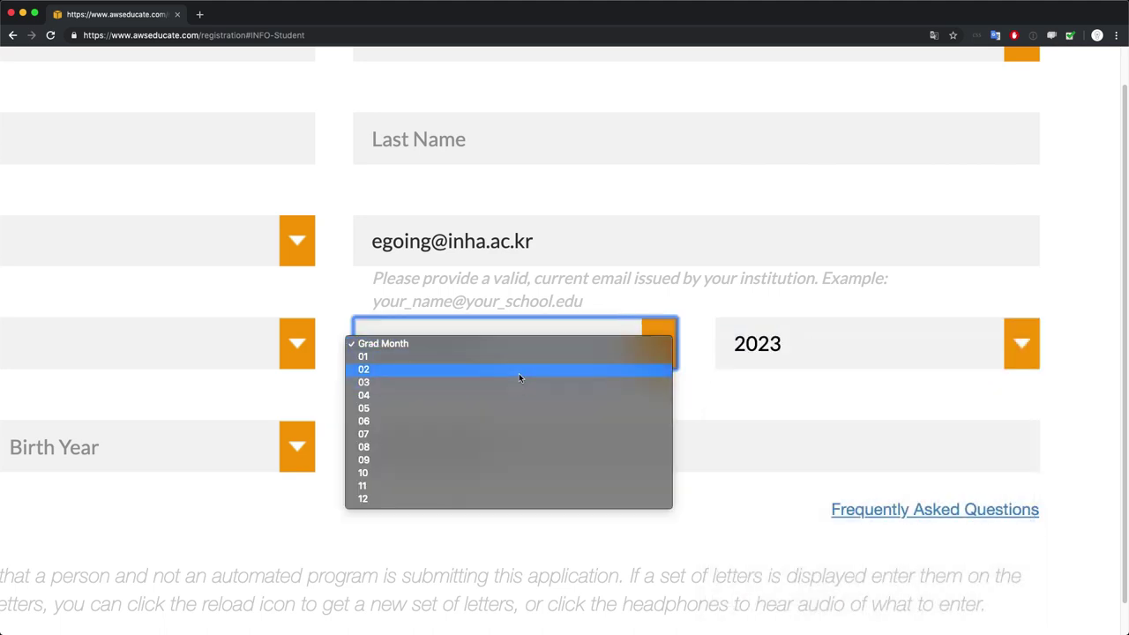
click(519, 374)
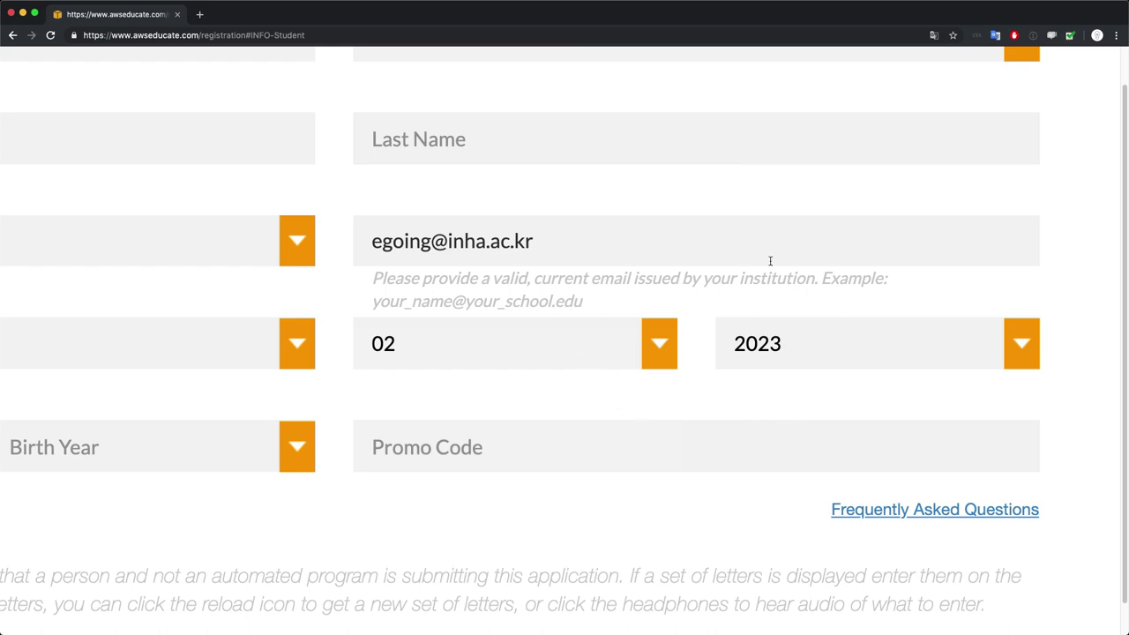
Select 'Korea, Republic of' from the Country list by typing 'korea'
scroll(720, 403, down, 5)
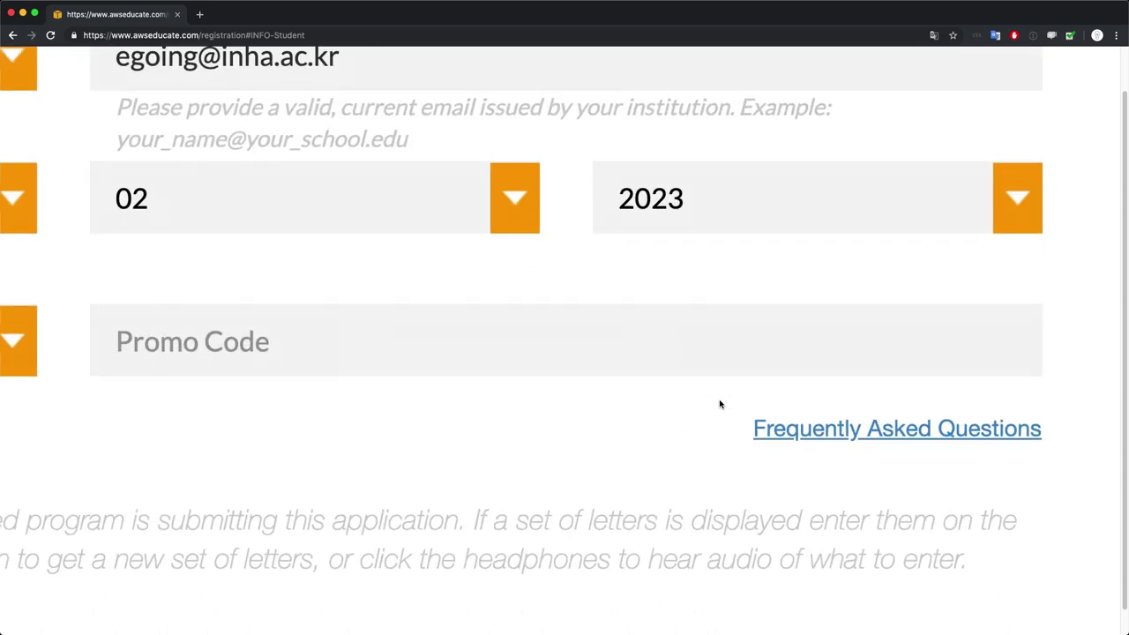
scroll(720, 404, down, 3)
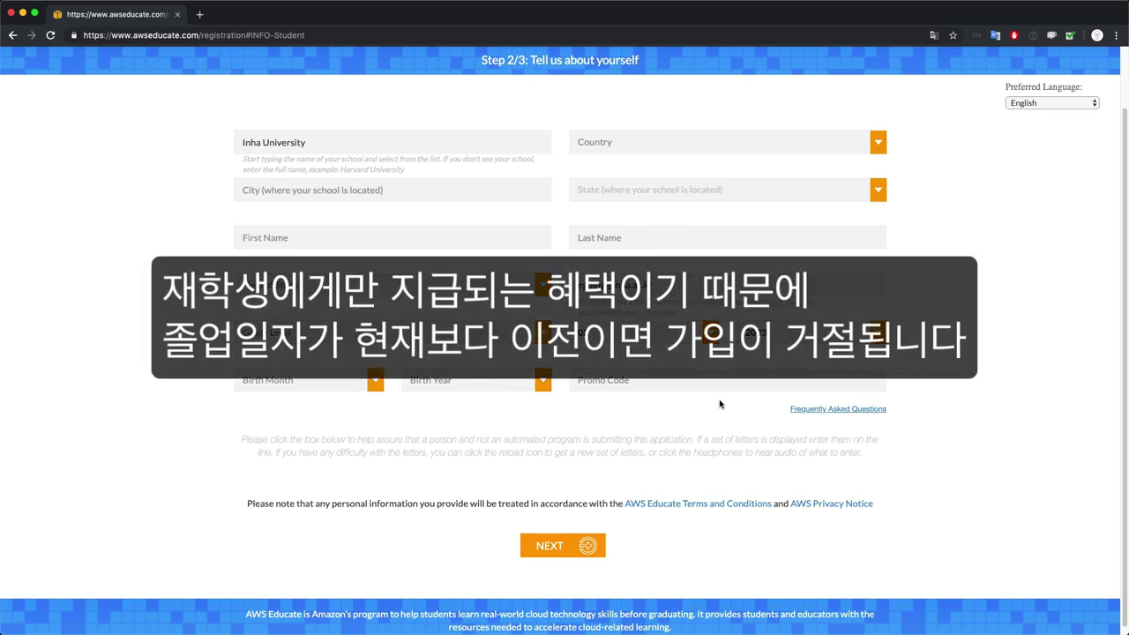
scroll(720, 404, up, 2)
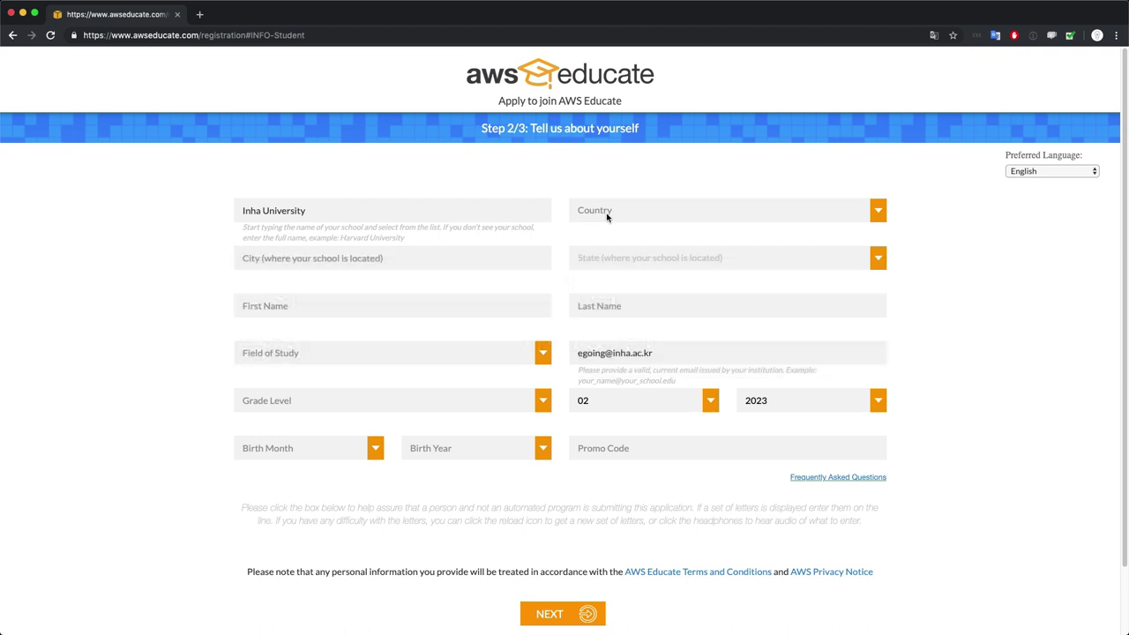
click(607, 212)
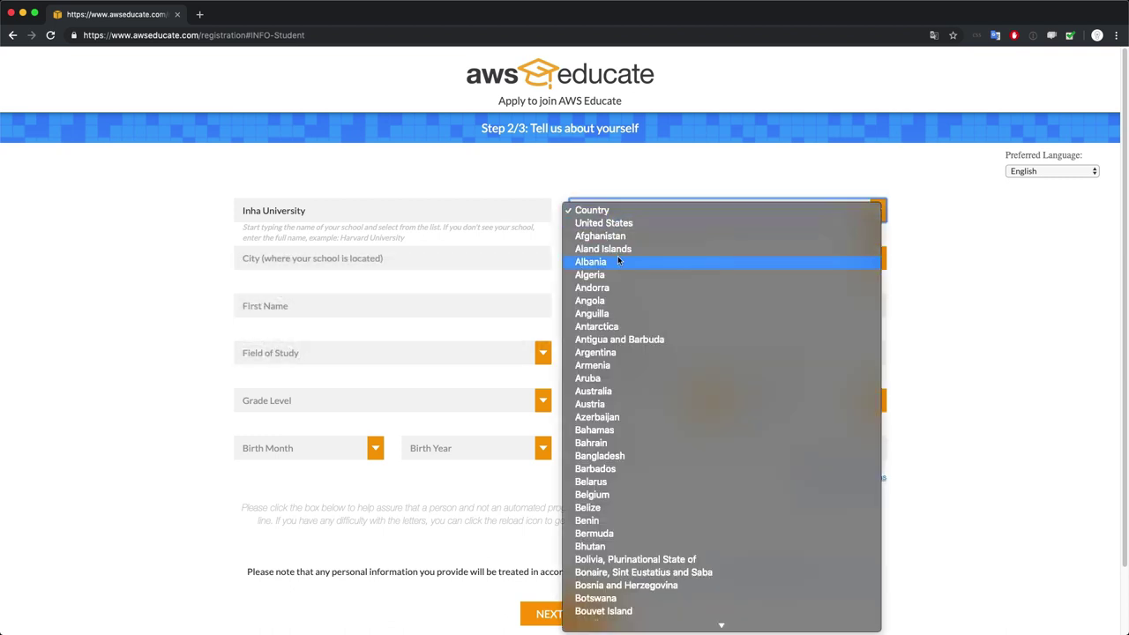
text(korea)
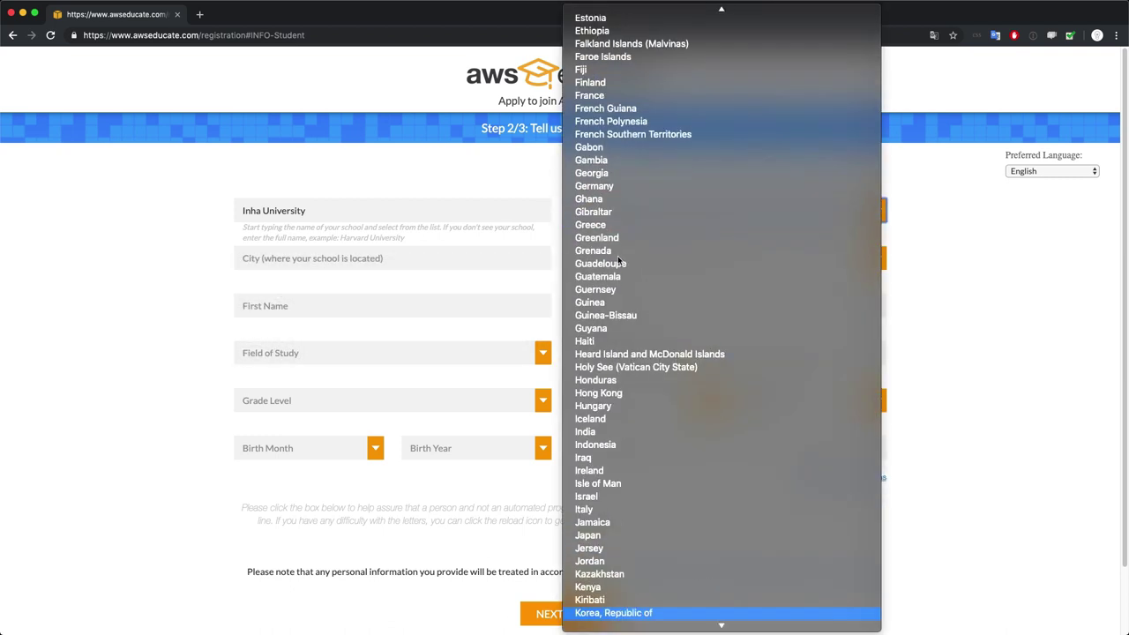
scroll(647, 511, down, 3)
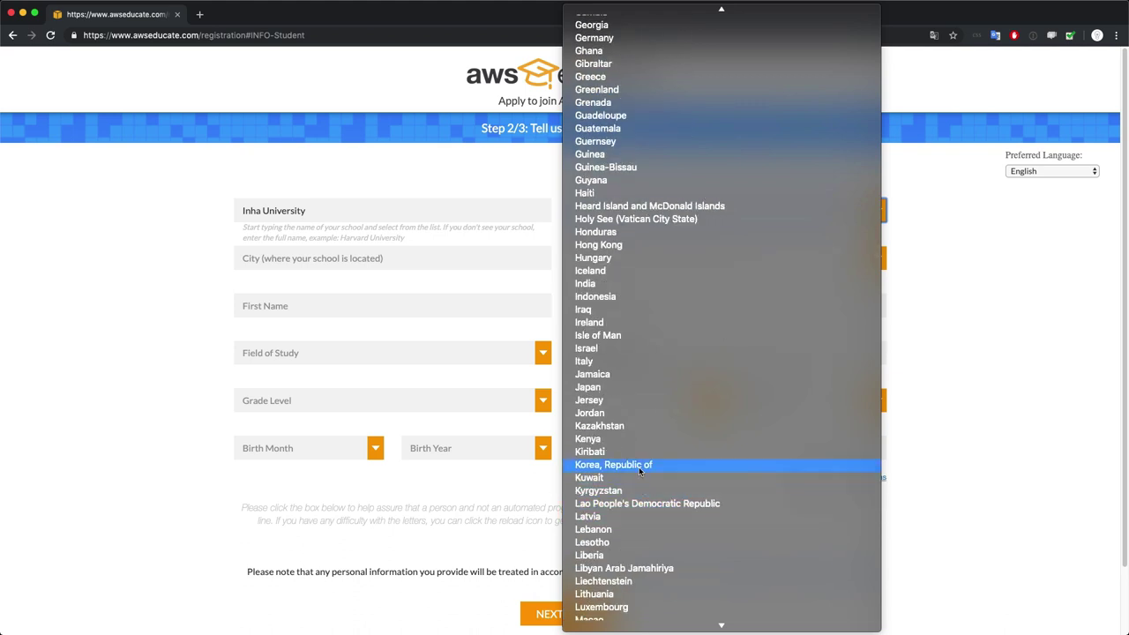
click(639, 466)
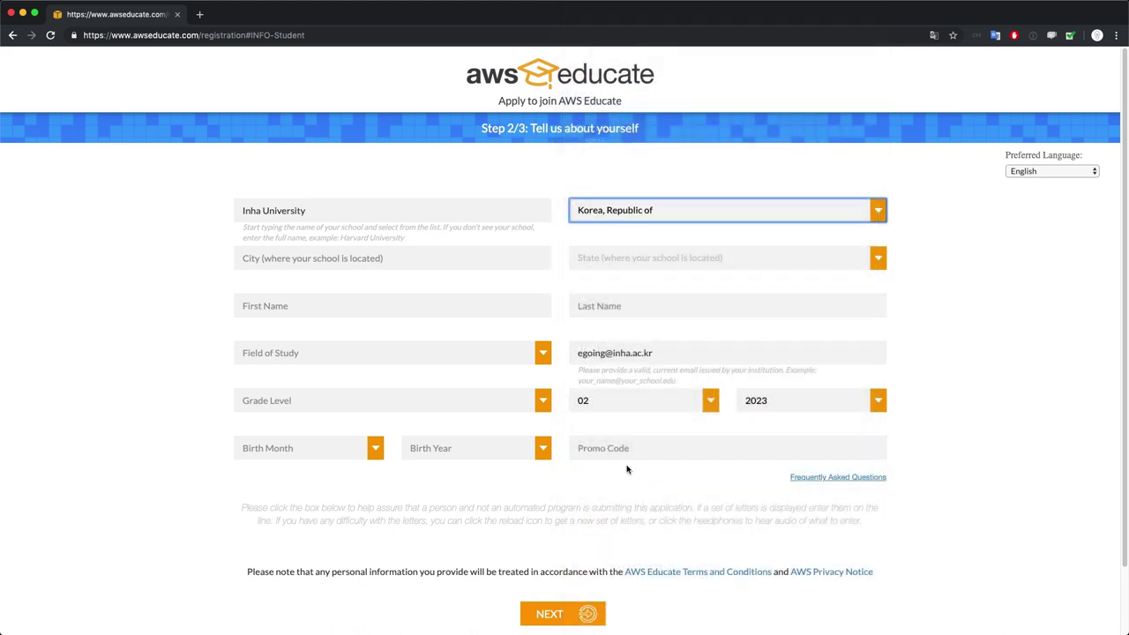
Zoom the page to 110% and enter city Incheon plus the student's first and last name
click(343, 268)
key(super+equal)
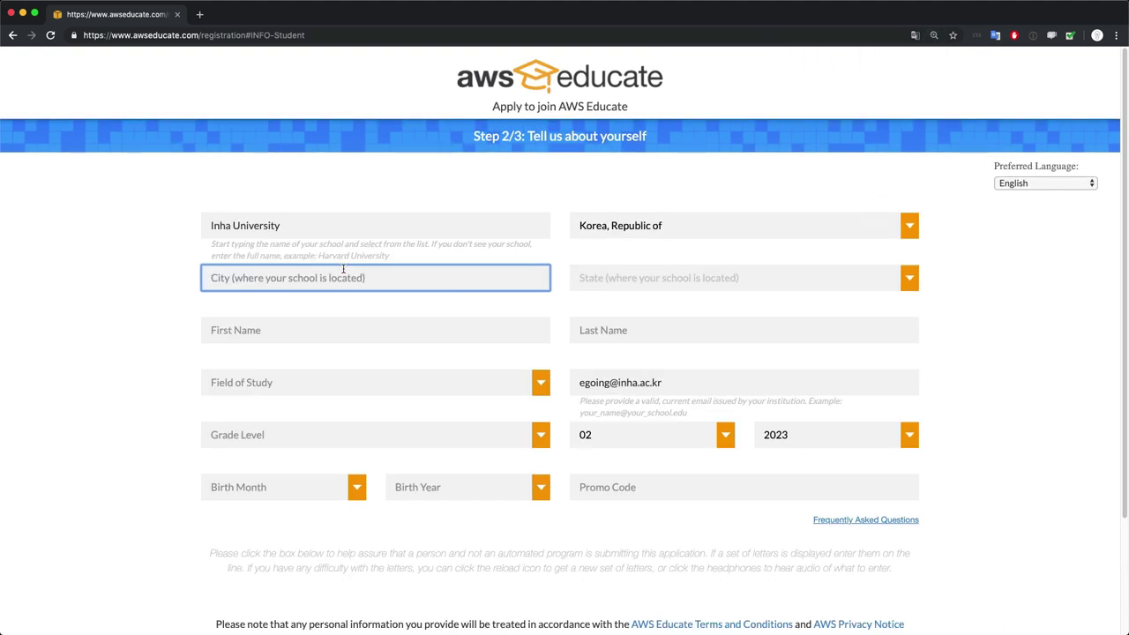
text(Incheon)
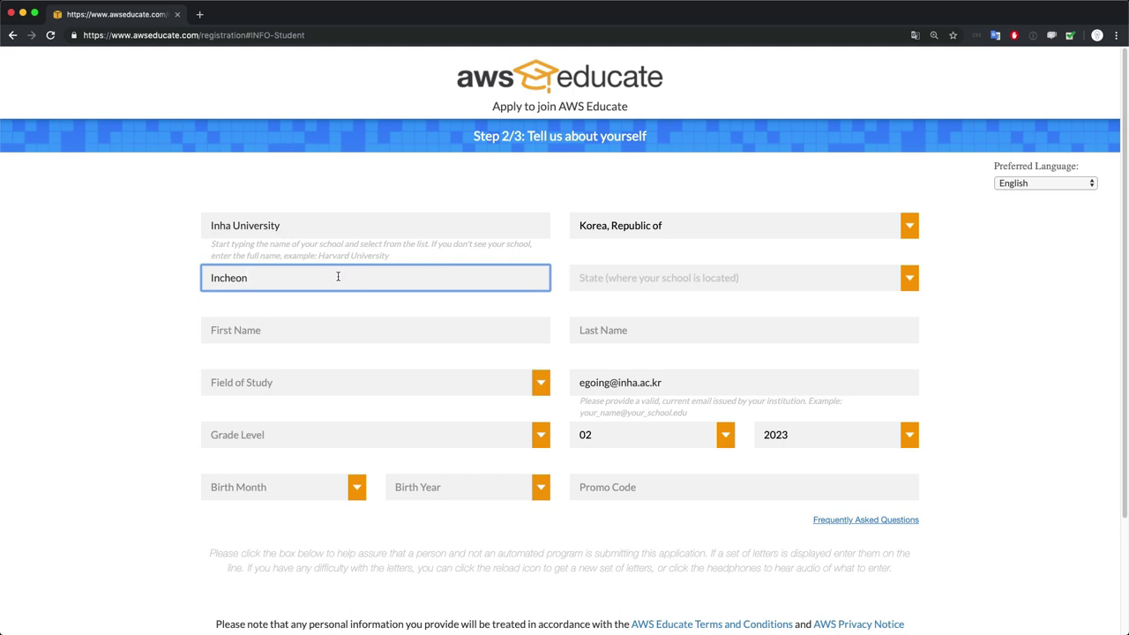
click(325, 325)
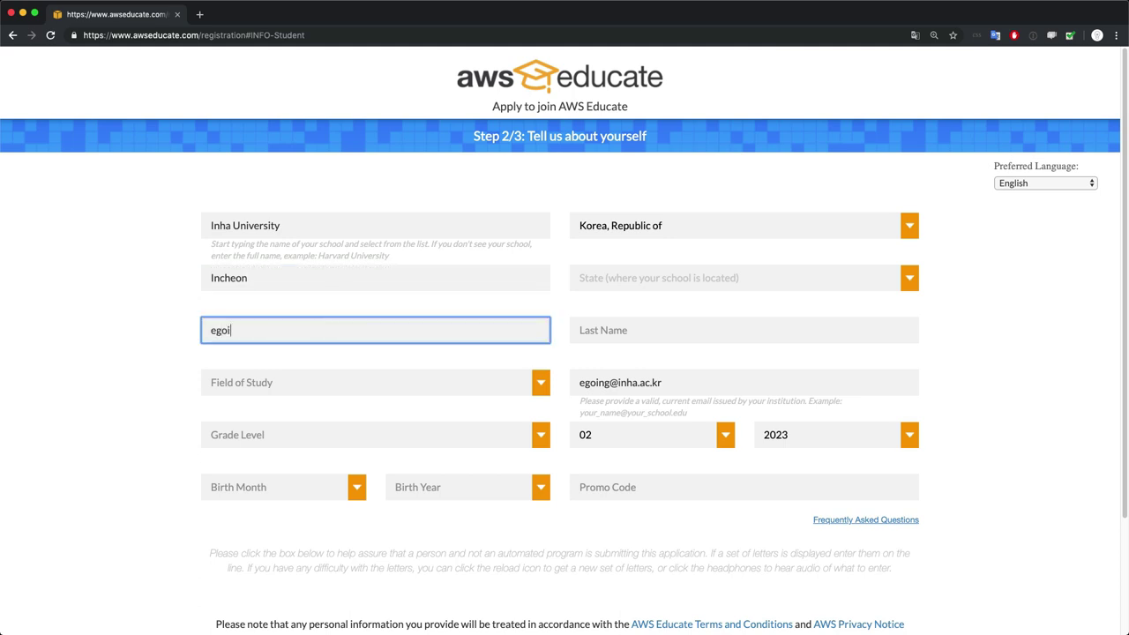
key(Tab)
key(BackSpace)
key(BackSpace)
key(BackSpace)
key(BackSpace)
key(BackSpace)
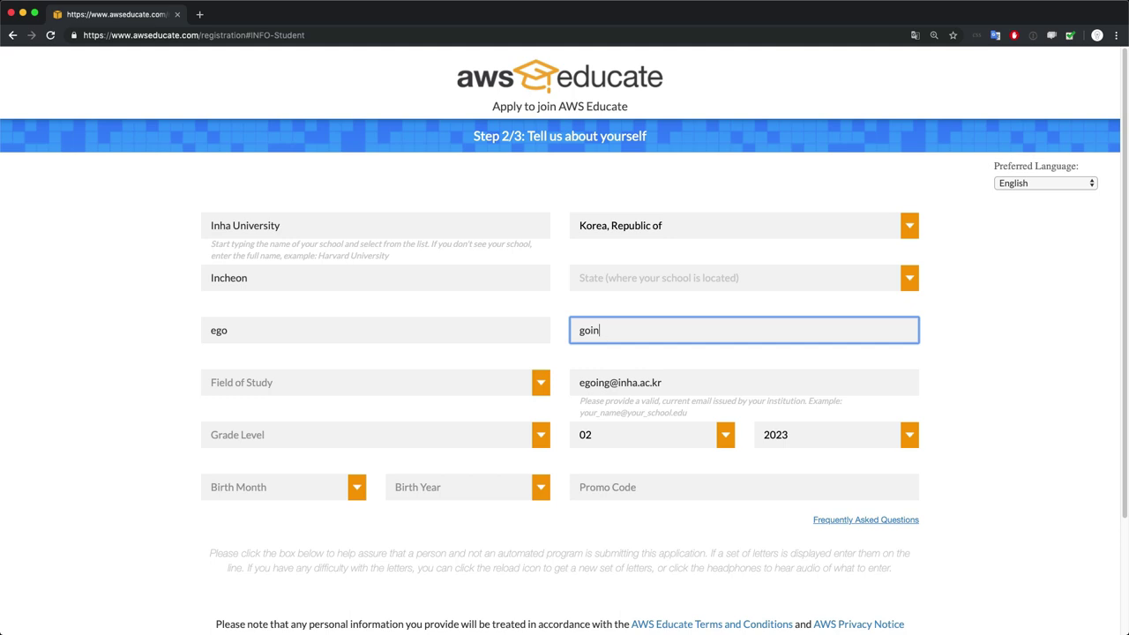
Pick Accounting, Undergraduate-Adv Courses and birth date 6/1998, then submit Step 2
click(263, 386)
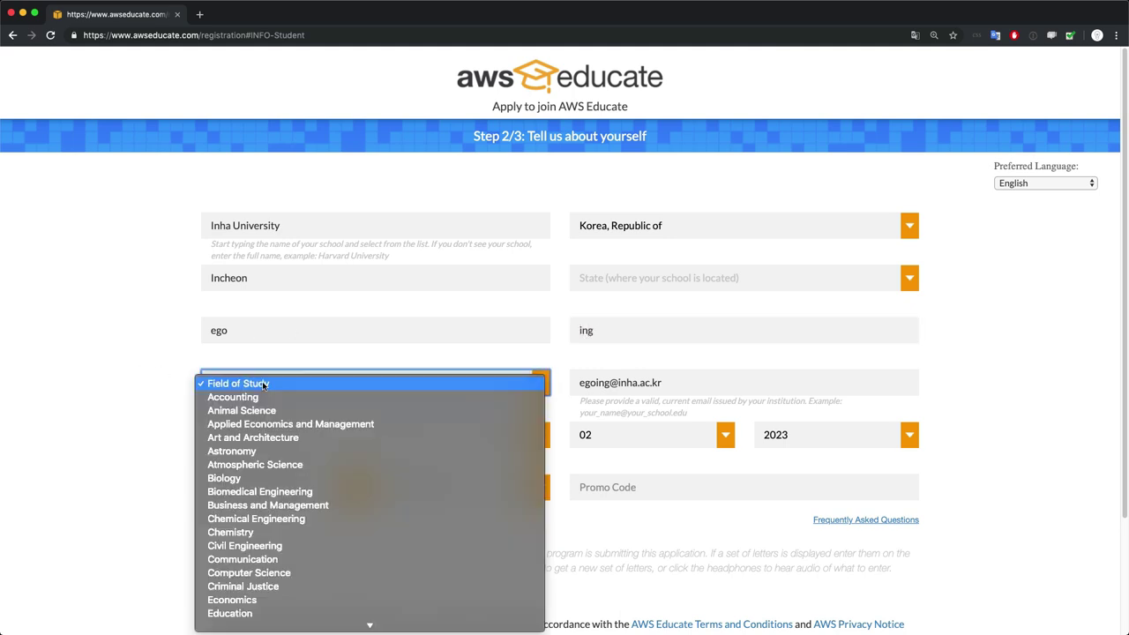
click(297, 395)
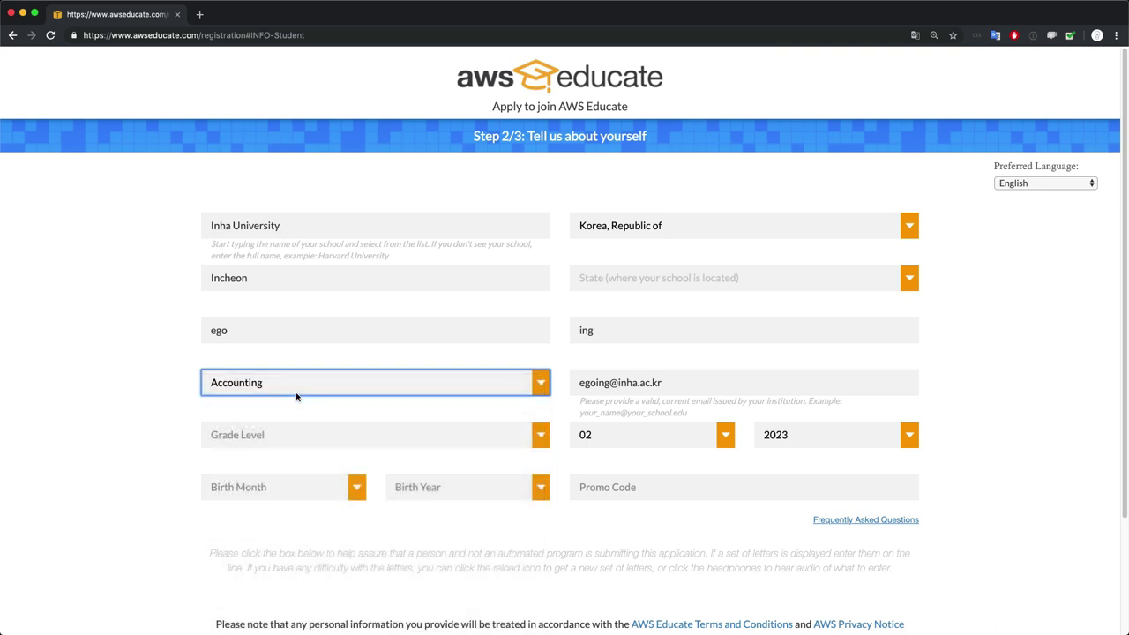
click(276, 437)
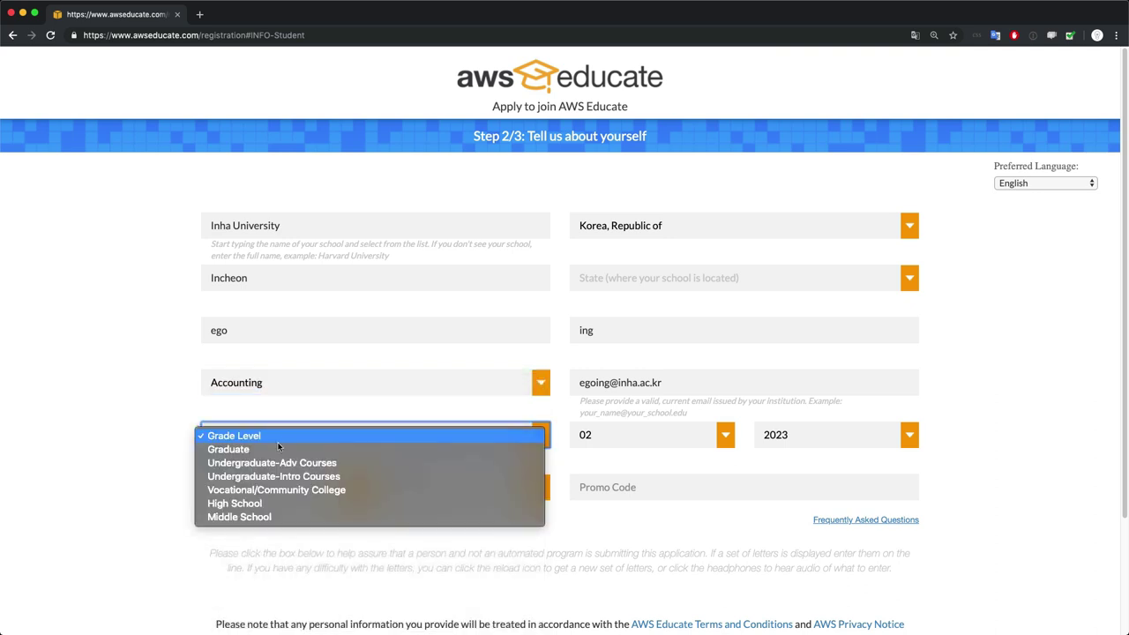
click(282, 462)
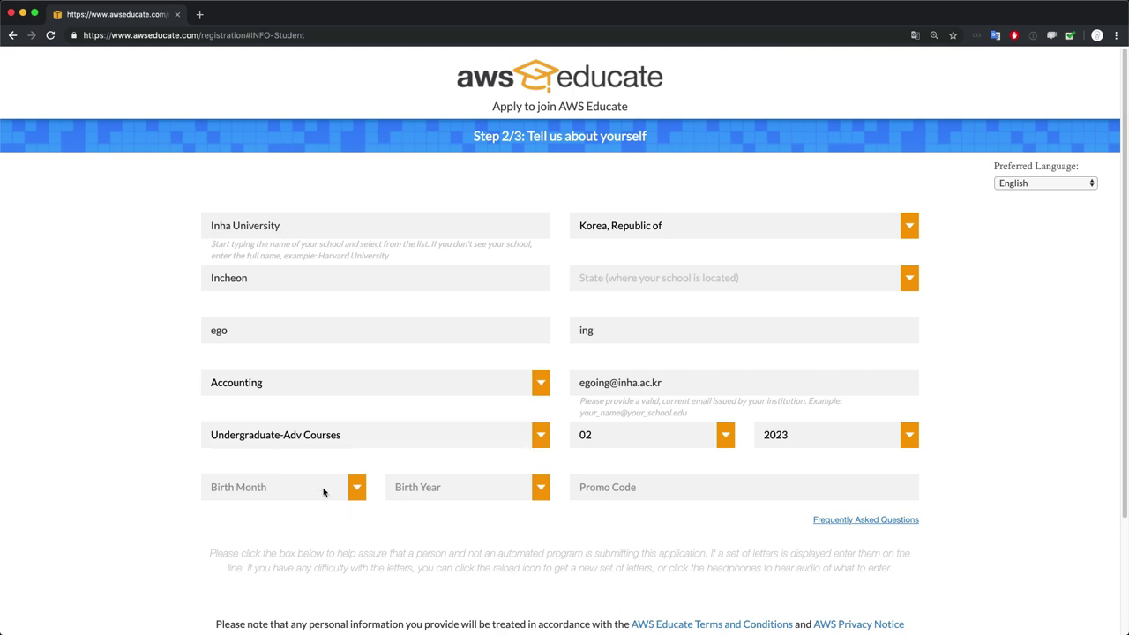
click(436, 486)
scroll(440, 569, down, 5)
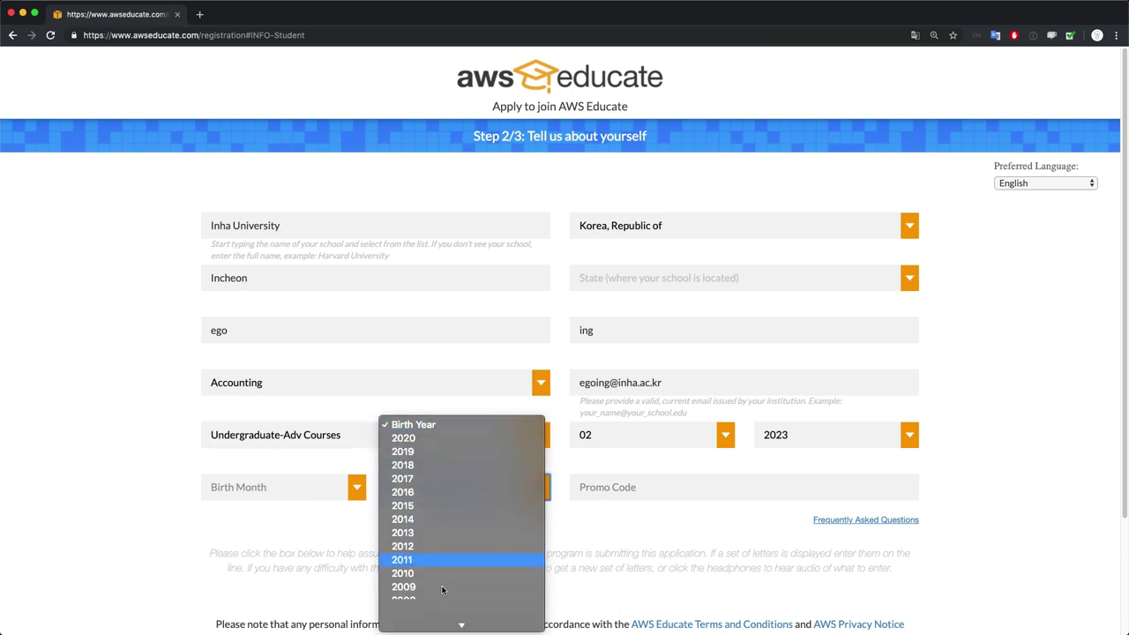
click(431, 475)
click(291, 485)
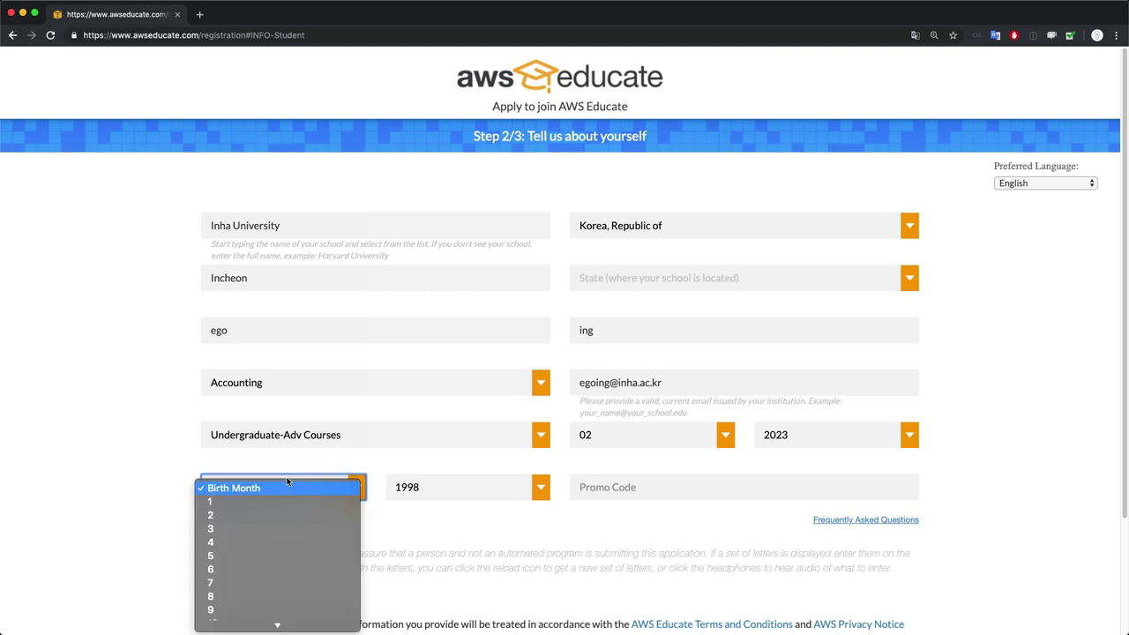
click(293, 540)
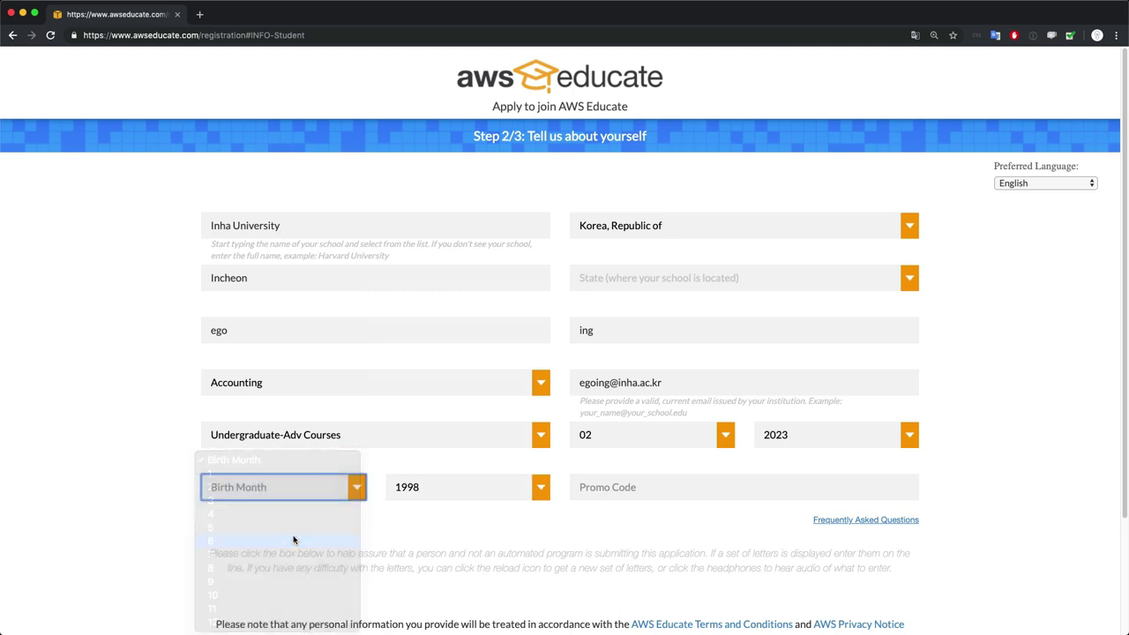
click(643, 492)
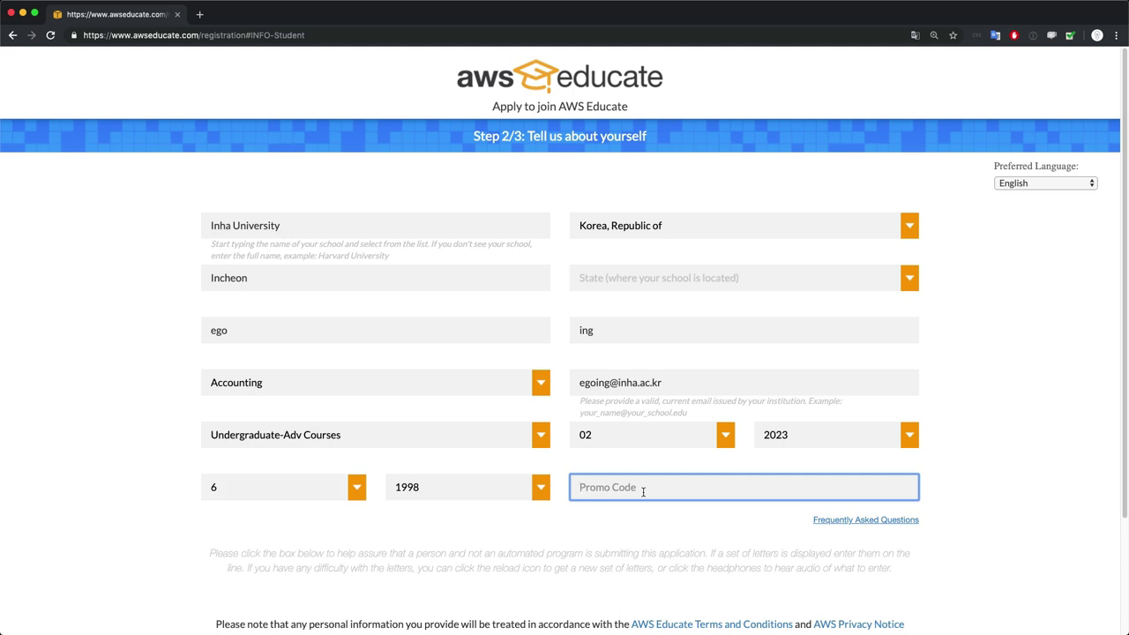
scroll(643, 491, down, 3)
click(587, 528)
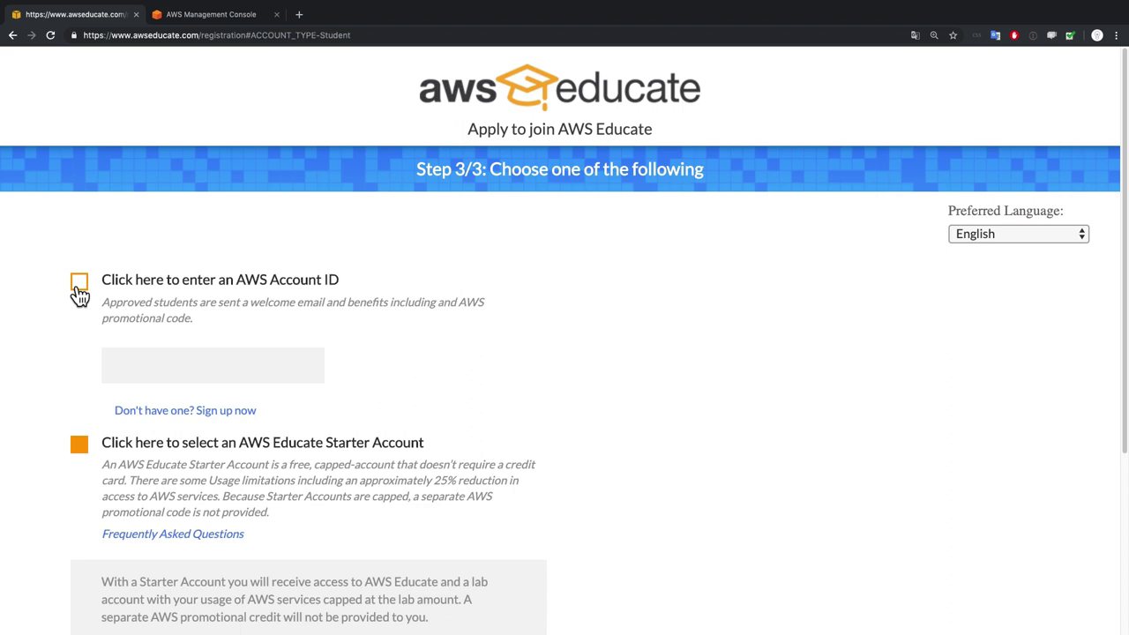
Try the AWS Account ID option, then switch to the AWS Educate Starter Account
click(79, 291)
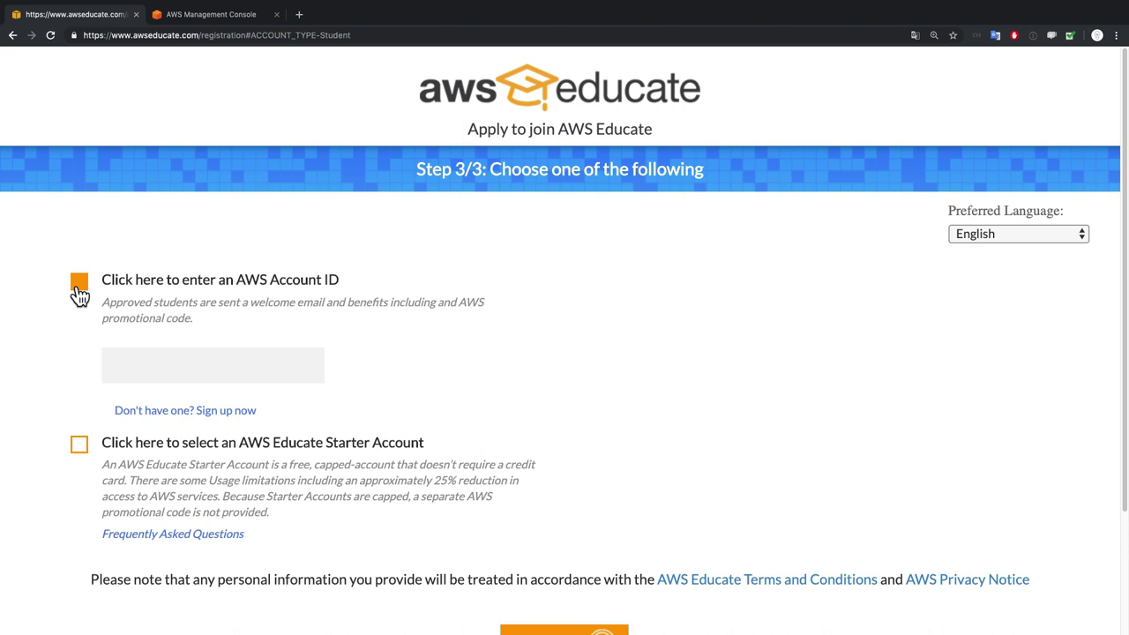
click(182, 369)
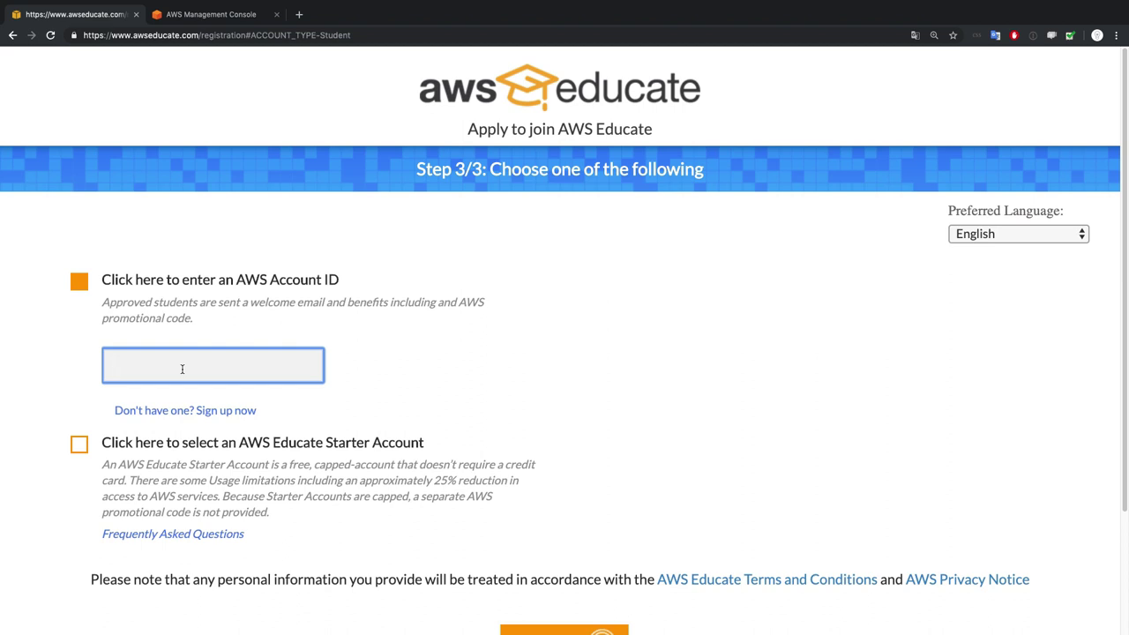
click(80, 457)
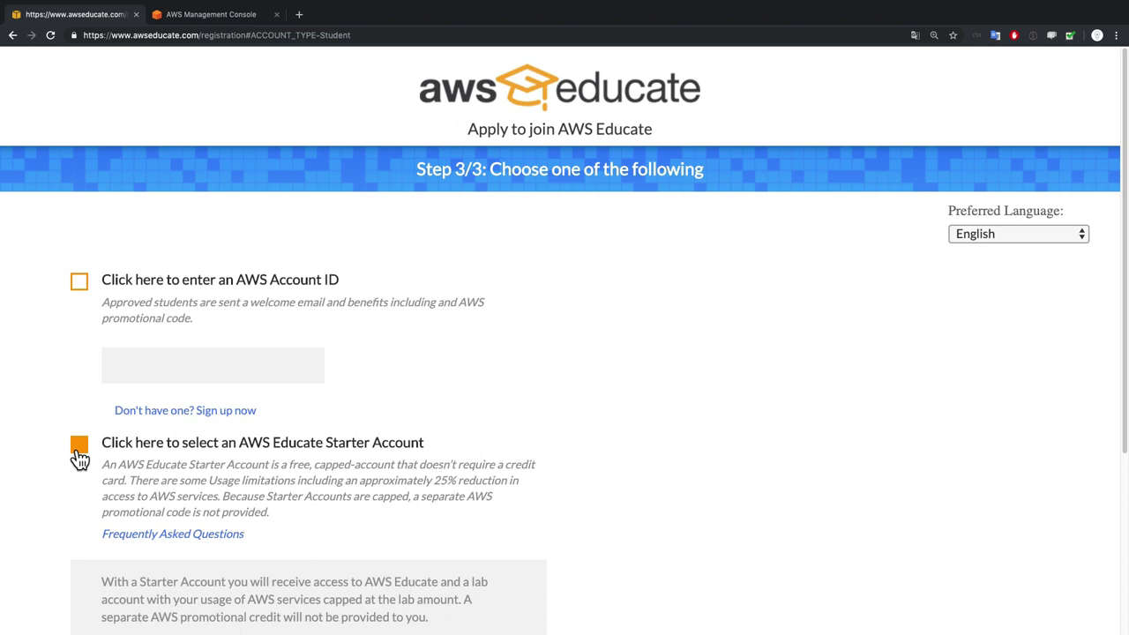
Reselect the Starter Account option and submit the application
click(78, 282)
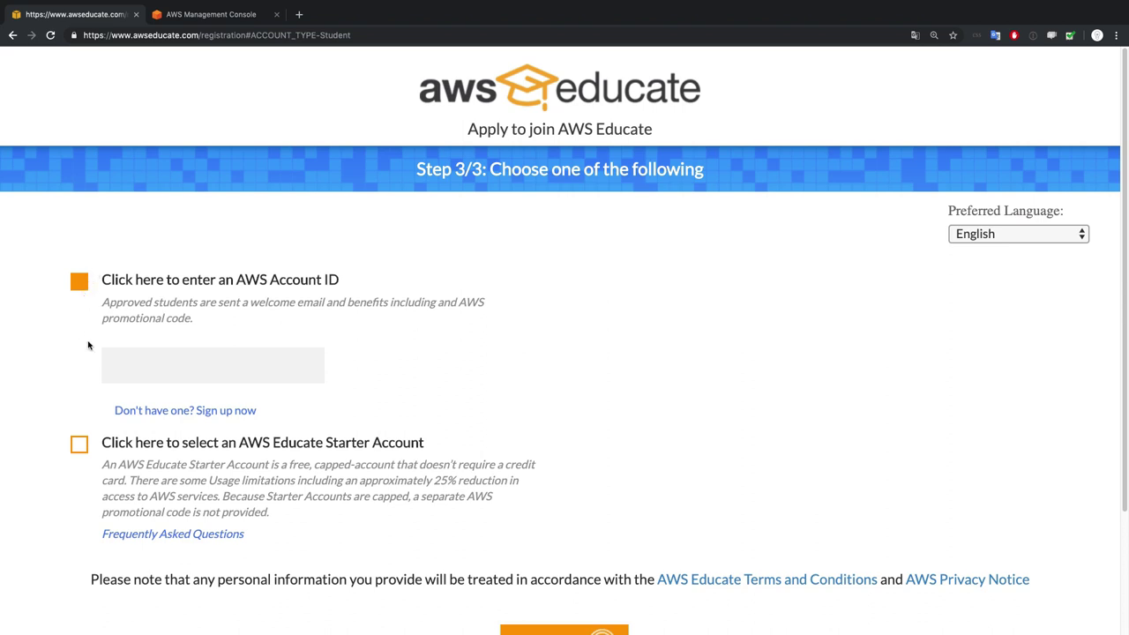
click(80, 449)
scroll(299, 507, down, 5)
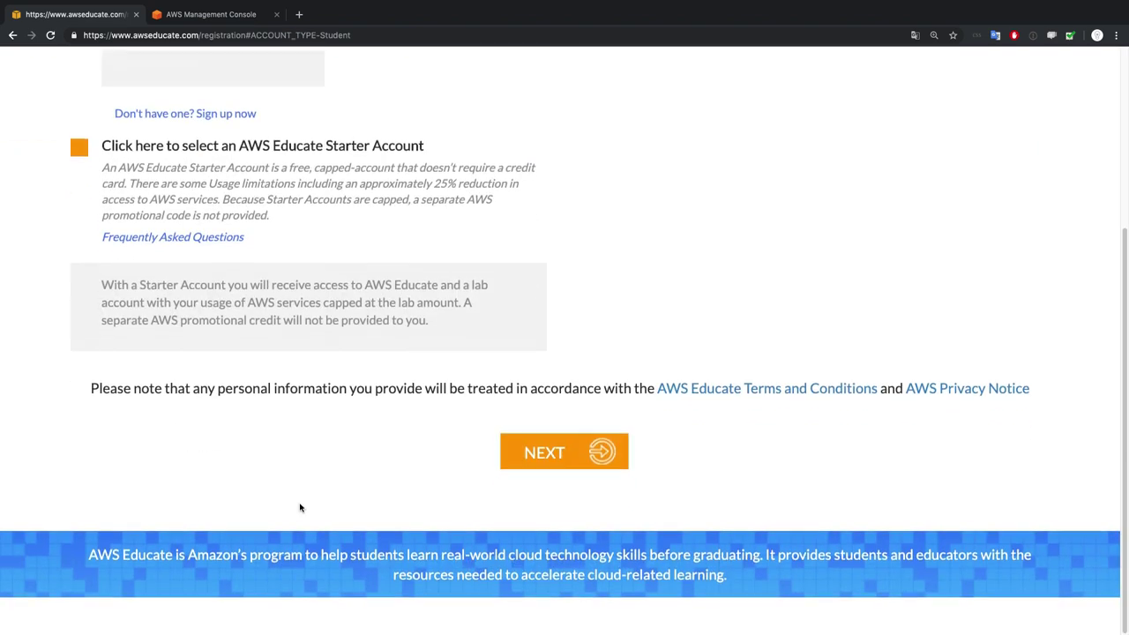
click(537, 503)
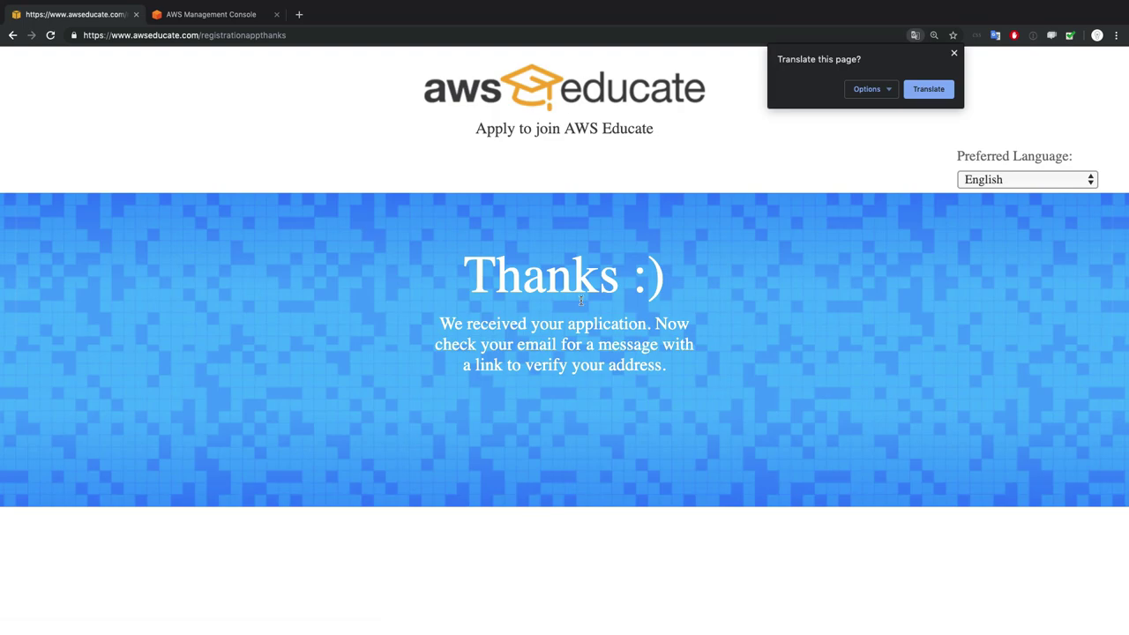
Dismiss Chrome's 'Translate this page?' popup on the Thanks page
click(582, 301)
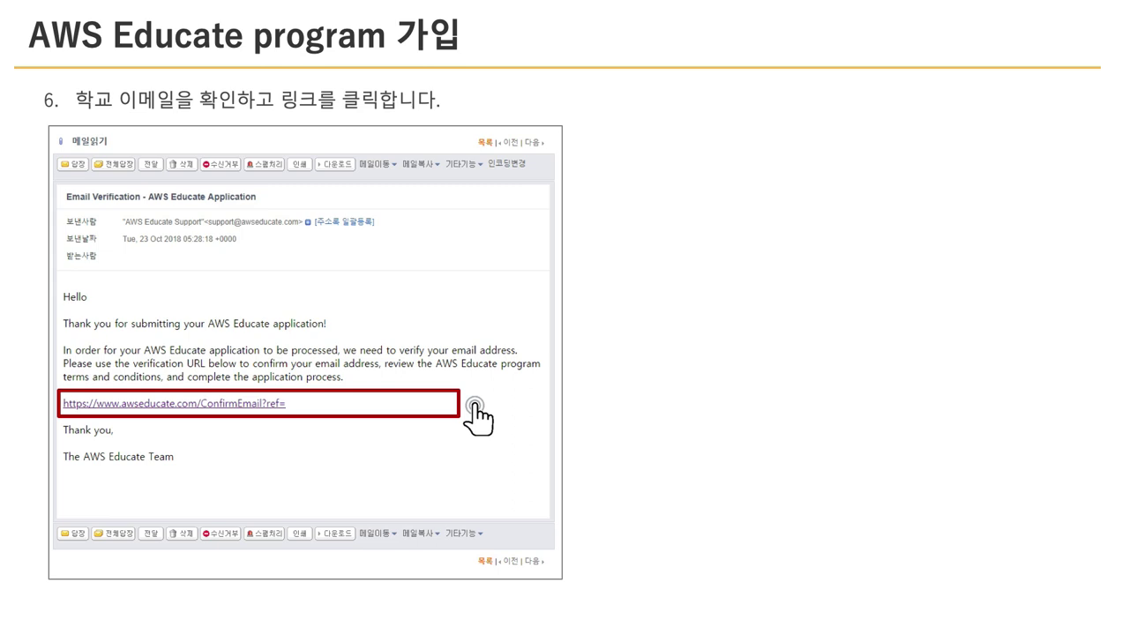
Advance the slide show past the terms-acceptance slide to step 8's application-review and thank-you email slide
click(101, 403)
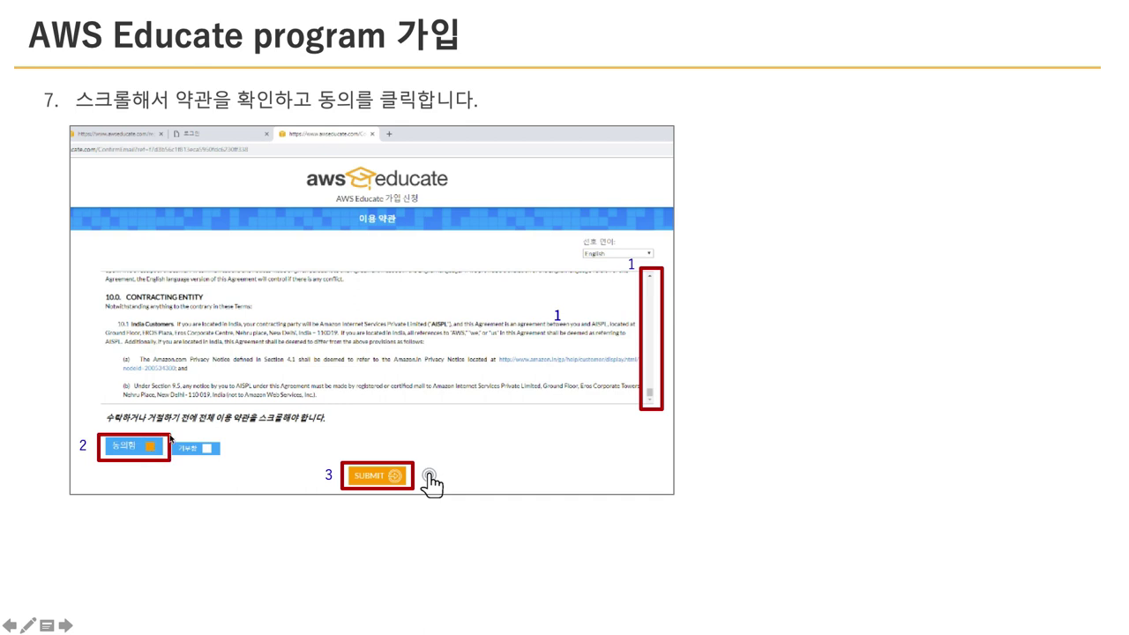
click(358, 482)
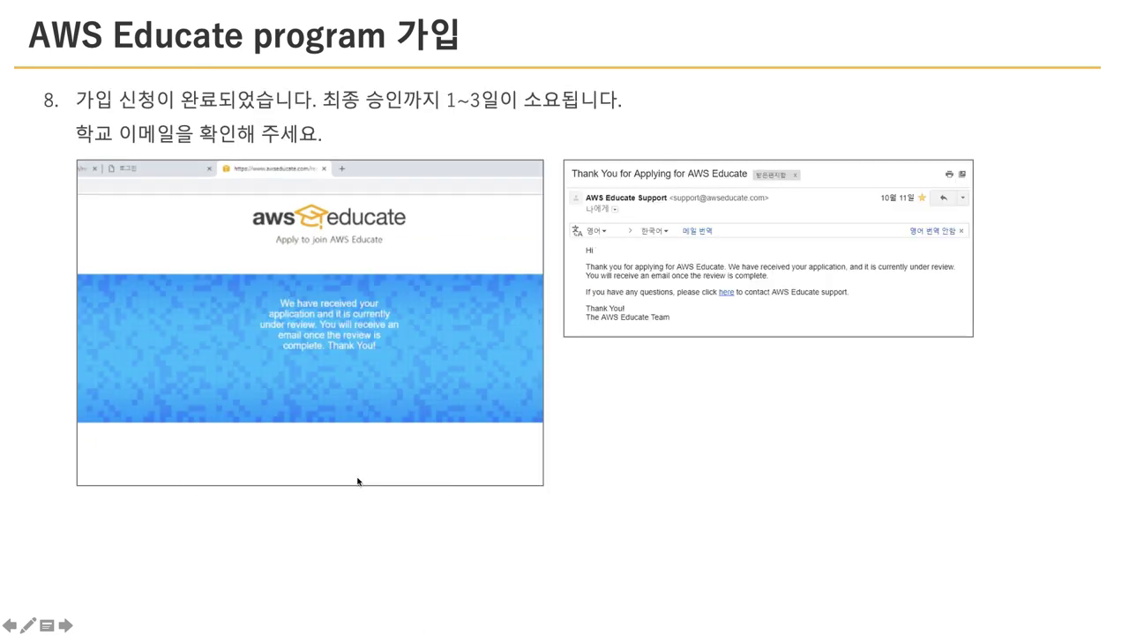